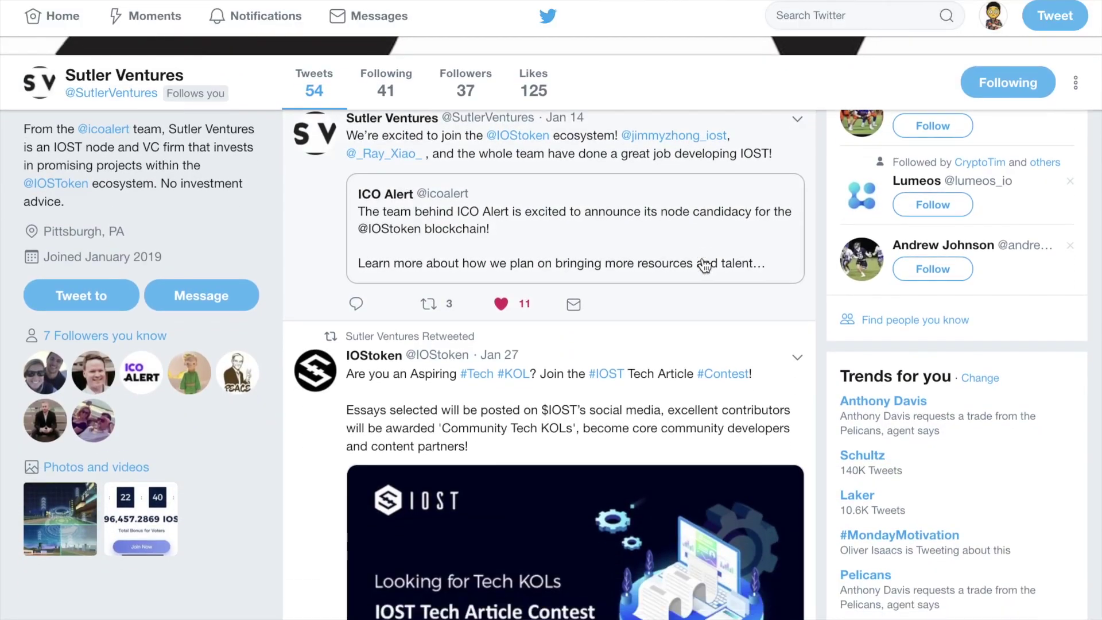
scroll(704, 265, down, 15)
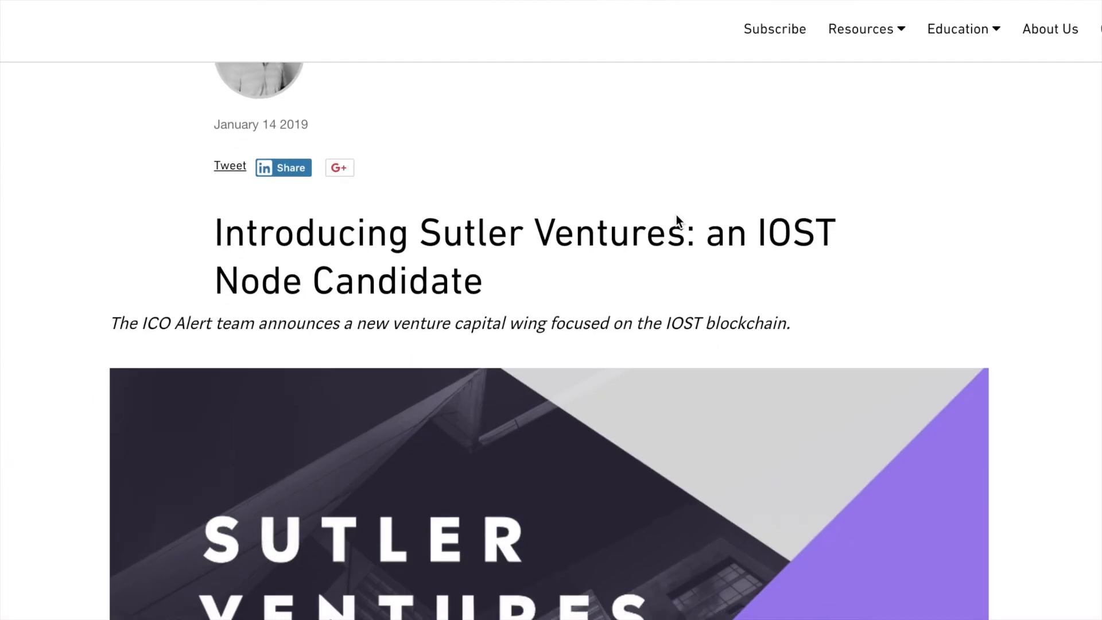
Scroll through the Sutler Ventures Twitter profile to review its posts.
scroll(677, 220, down, 15)
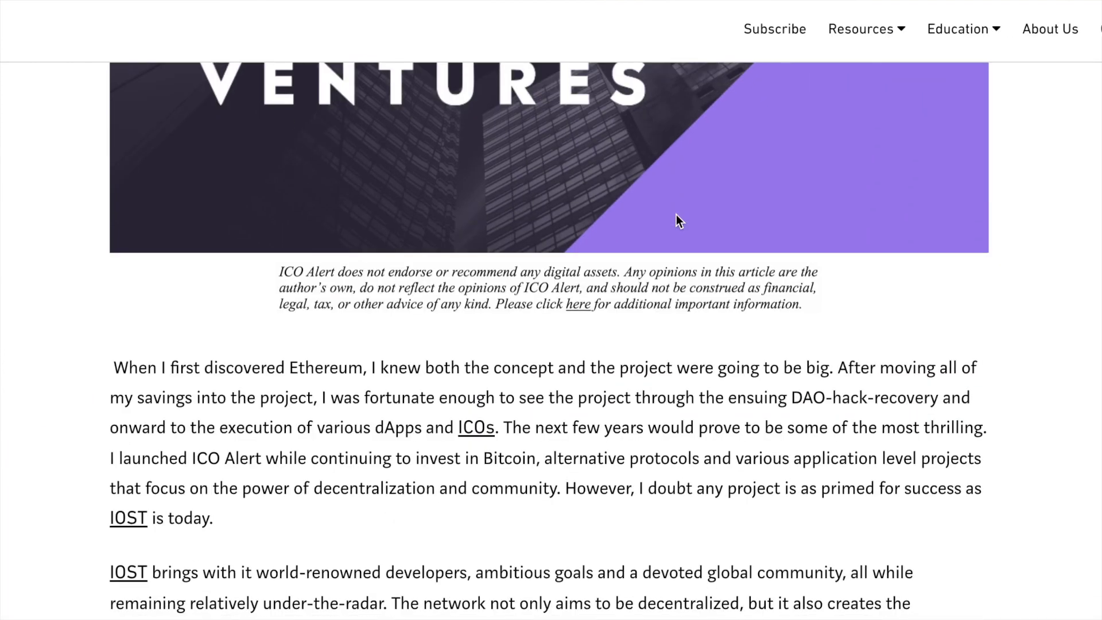
scroll(677, 220, down, 15)
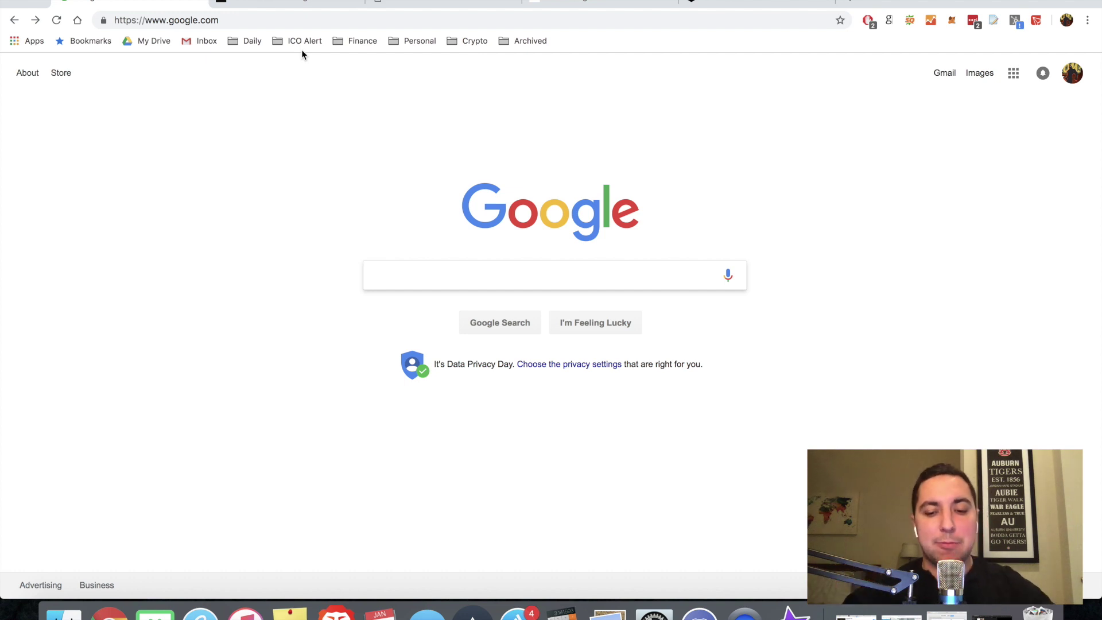
Search Google for 'iost biss' and open the IOST VOTING result at iost.biss.com.
text(iost biss)
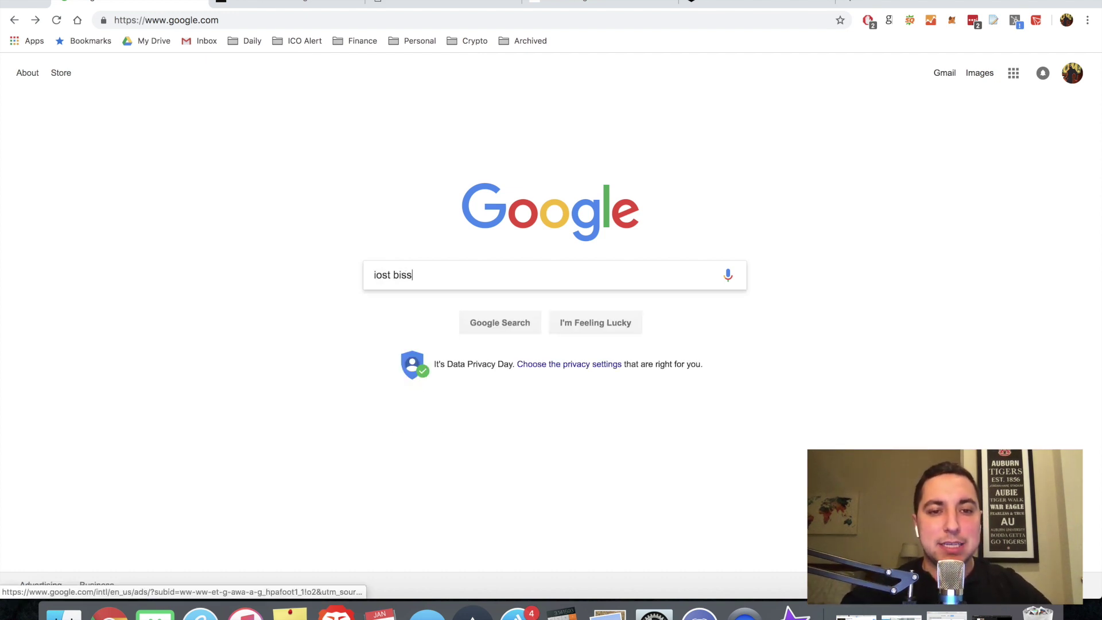
key(Return)
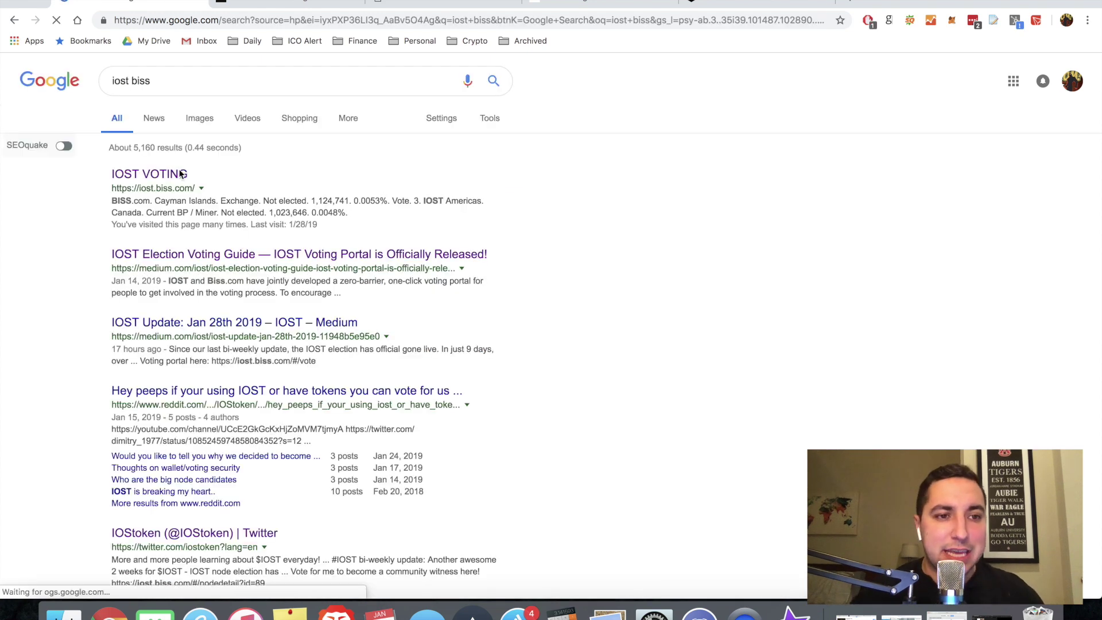
click(144, 175)
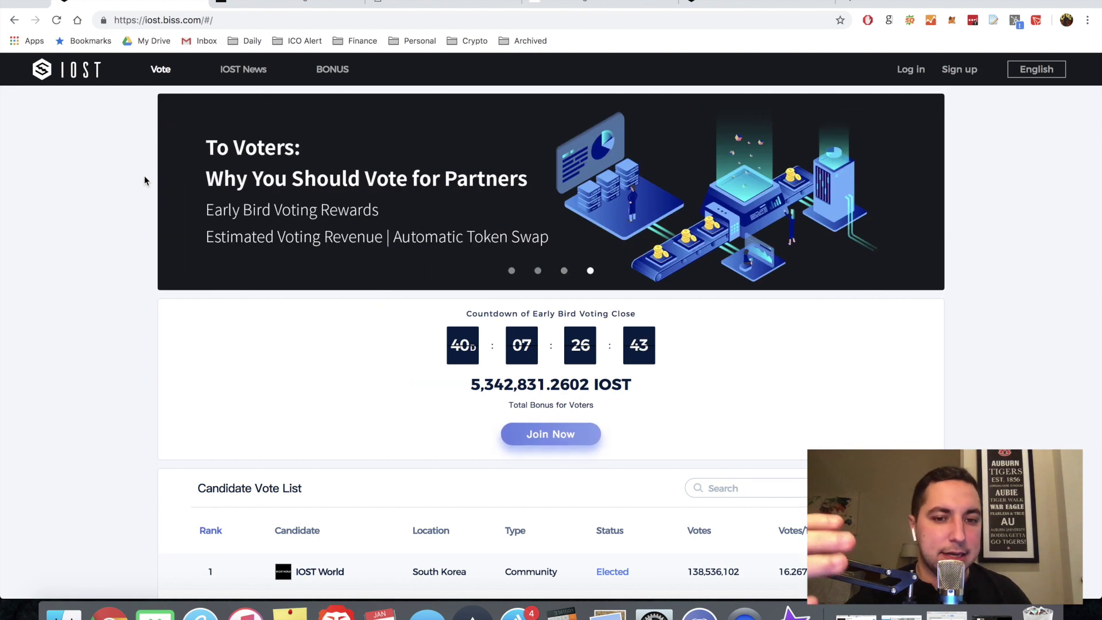
Scroll the candidate vote list down to Sutler Ventures at rank 8, then back to the top.
scroll(362, 406, down, 3)
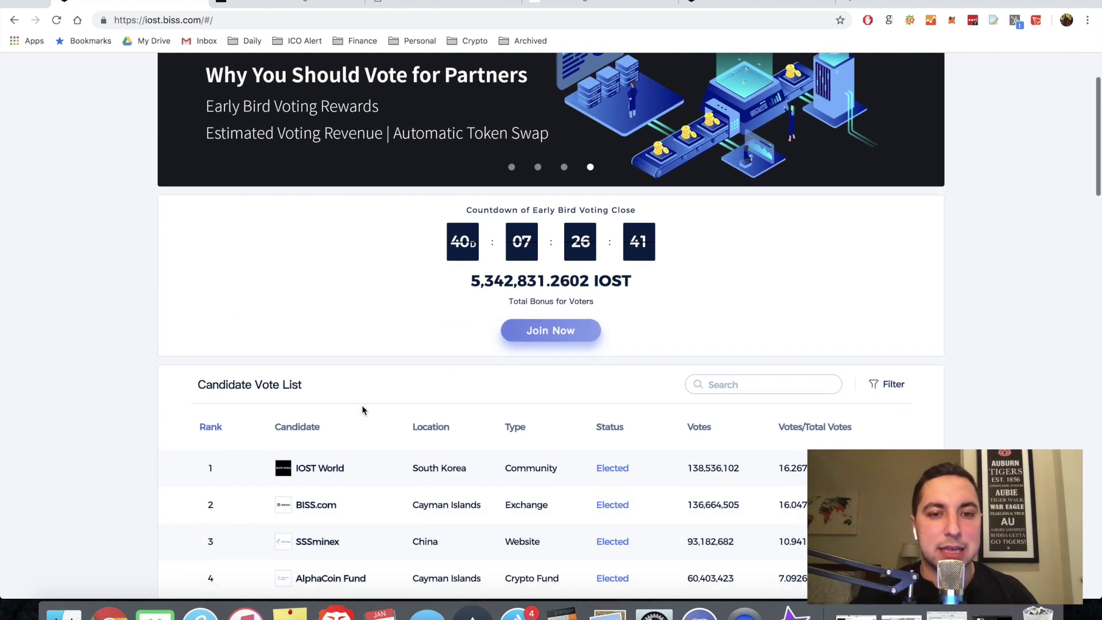
scroll(362, 408, down, 3)
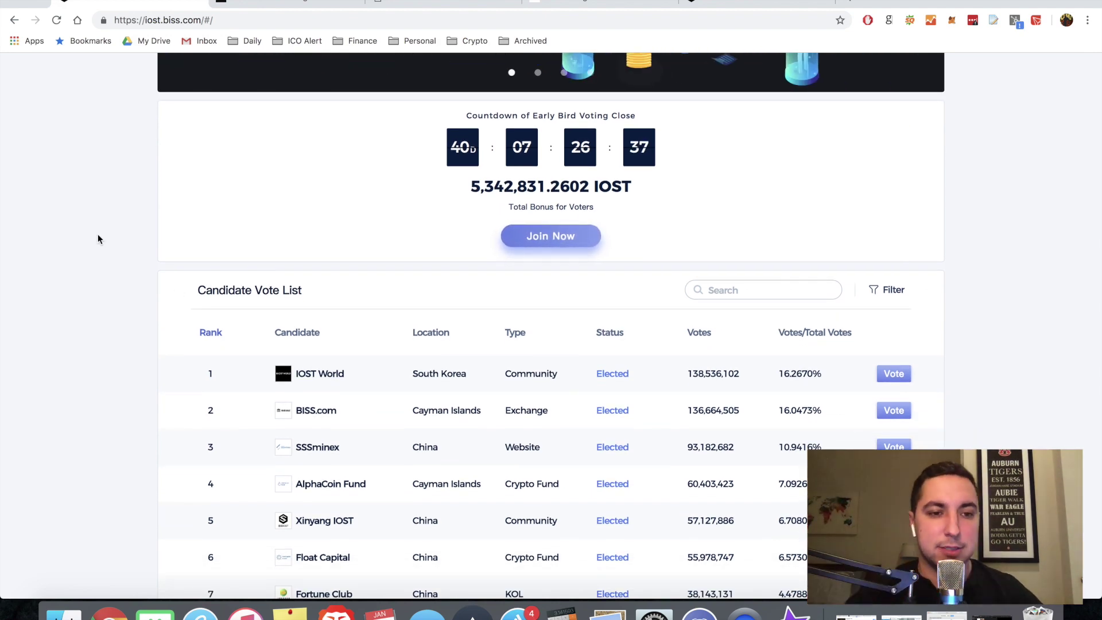
scroll(59, 308, down, 6)
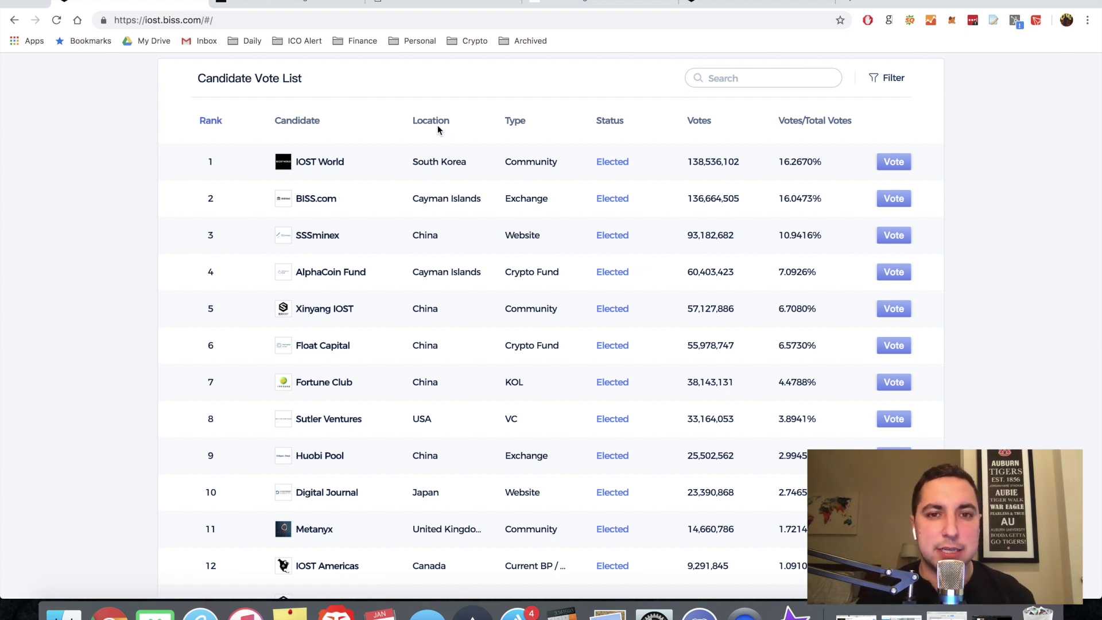
scroll(537, 134, down, 1)
scroll(542, 243, up, 2)
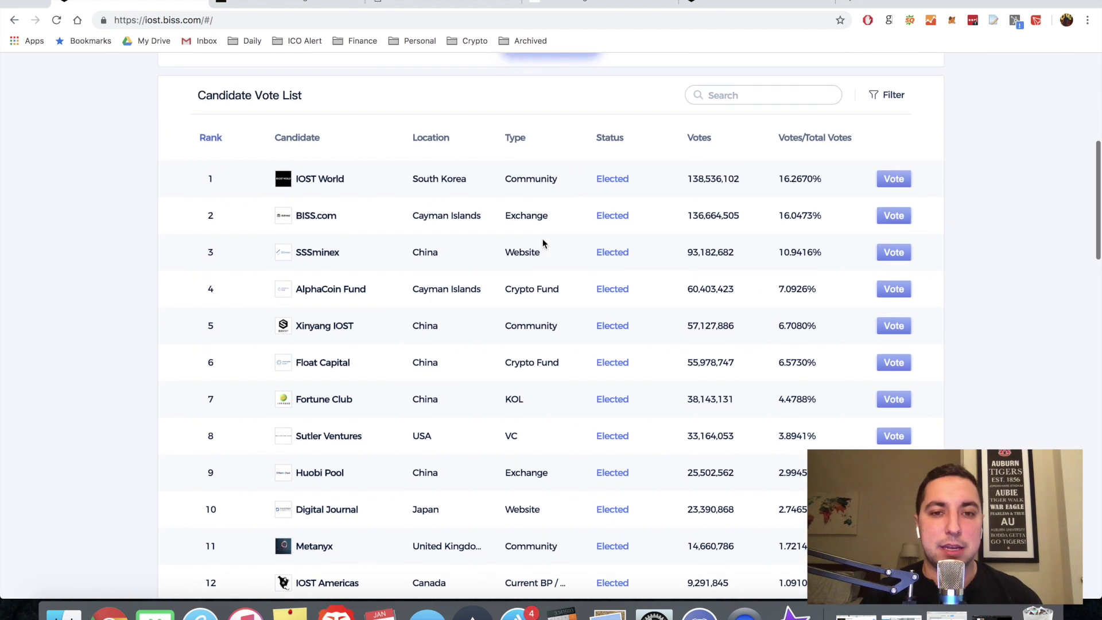
scroll(543, 243, down, 1)
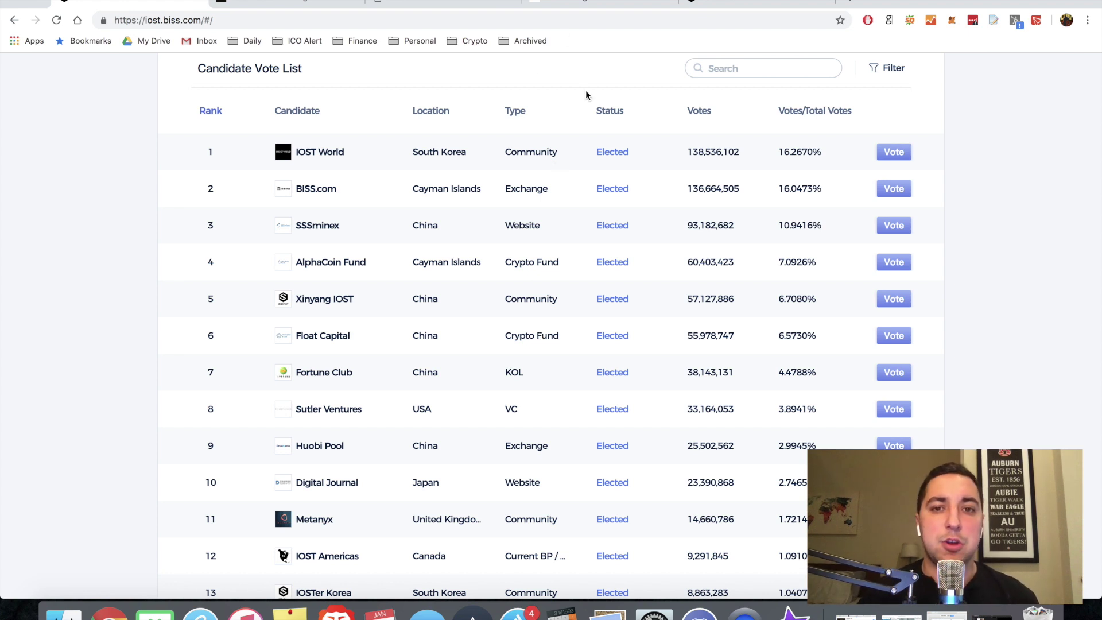
scroll(608, 130, down, 1)
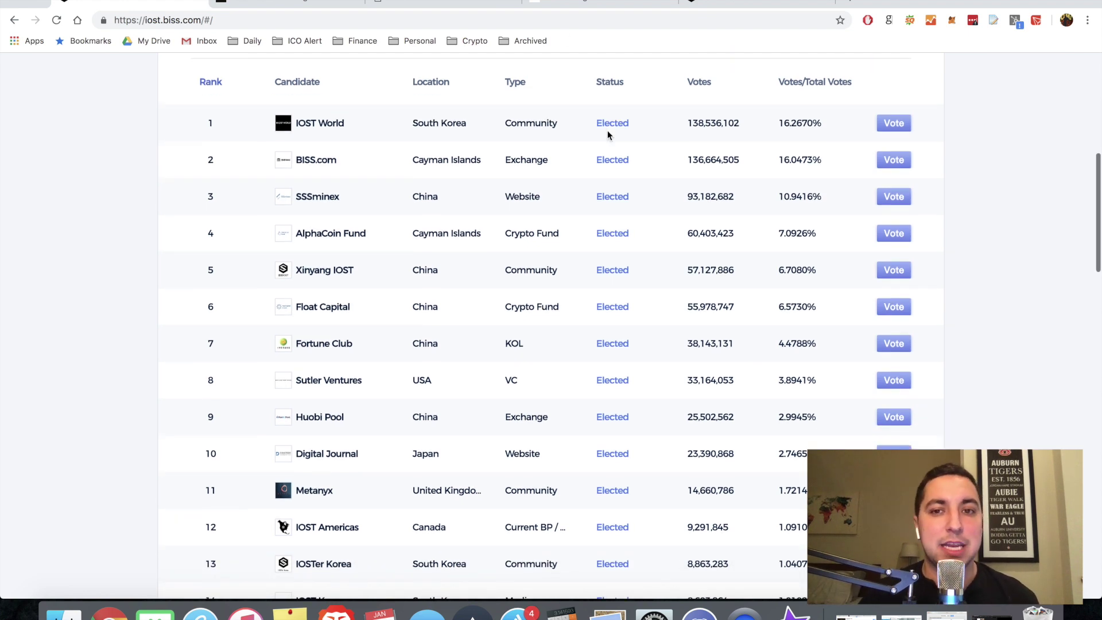
scroll(607, 129, up, 1)
scroll(608, 130, down, 1)
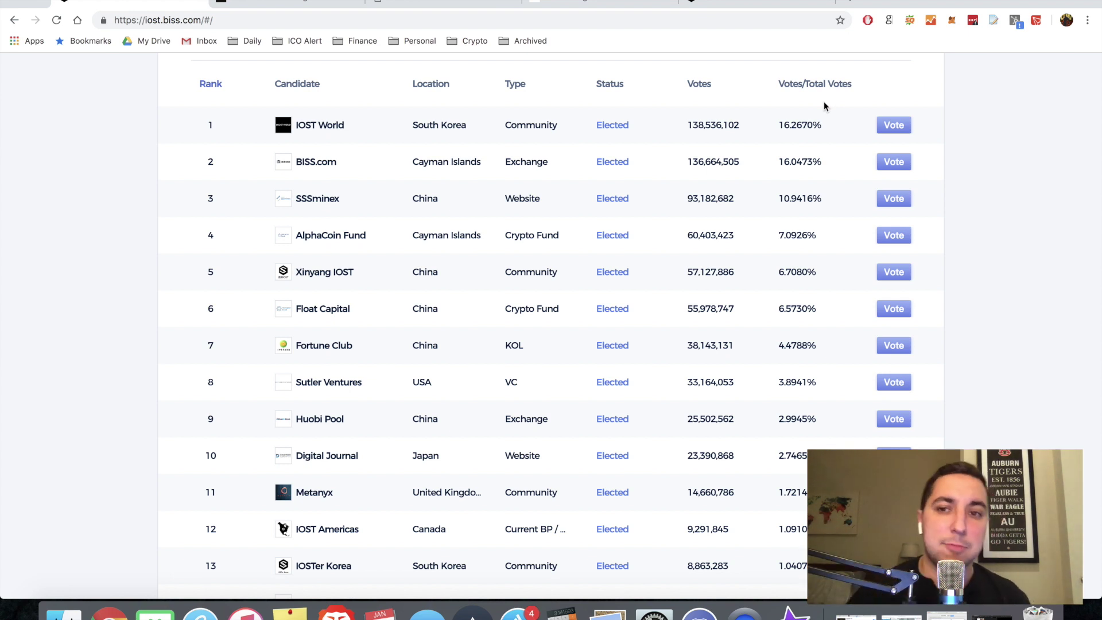
scroll(824, 104, up, 1)
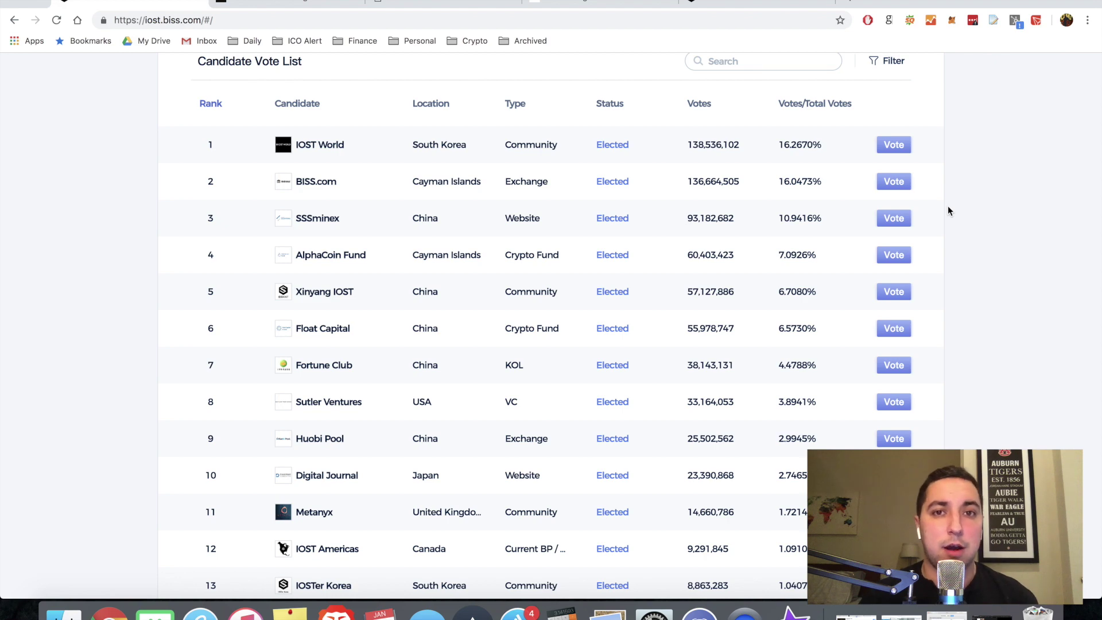
scroll(948, 211, up, 7)
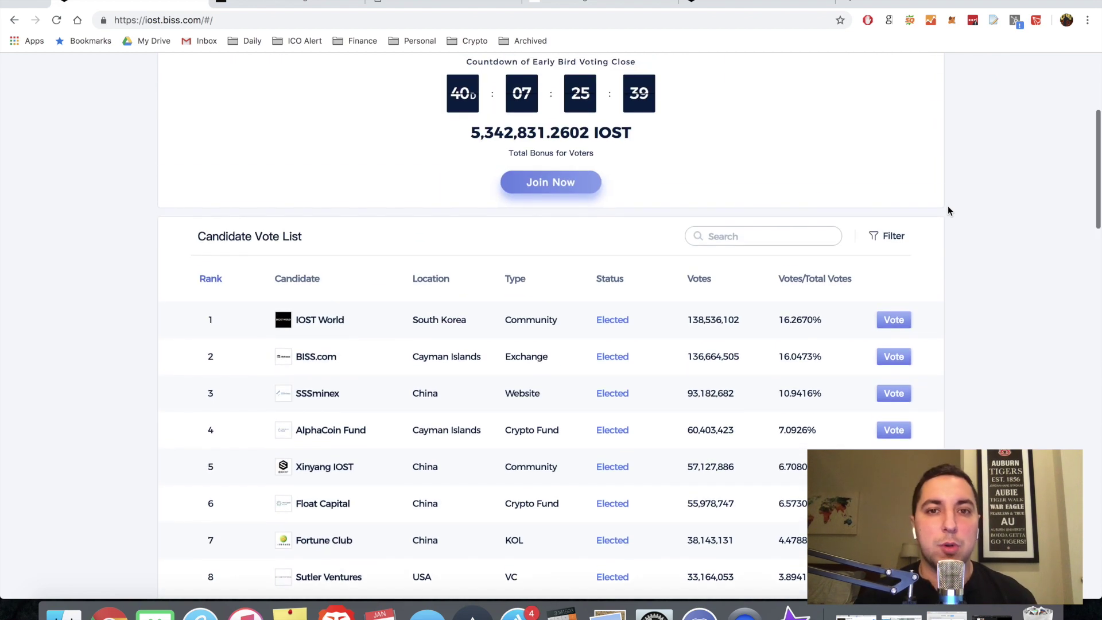
scroll(948, 210, up, 1)
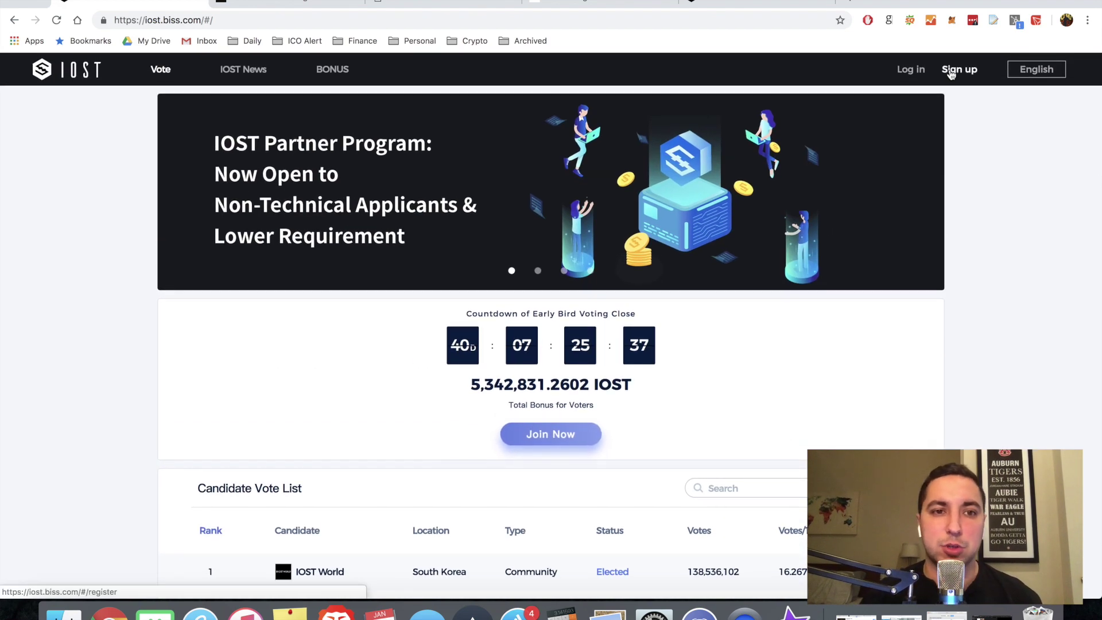
Bring up the IOST Vote account sign-in form from the page header.
click(951, 71)
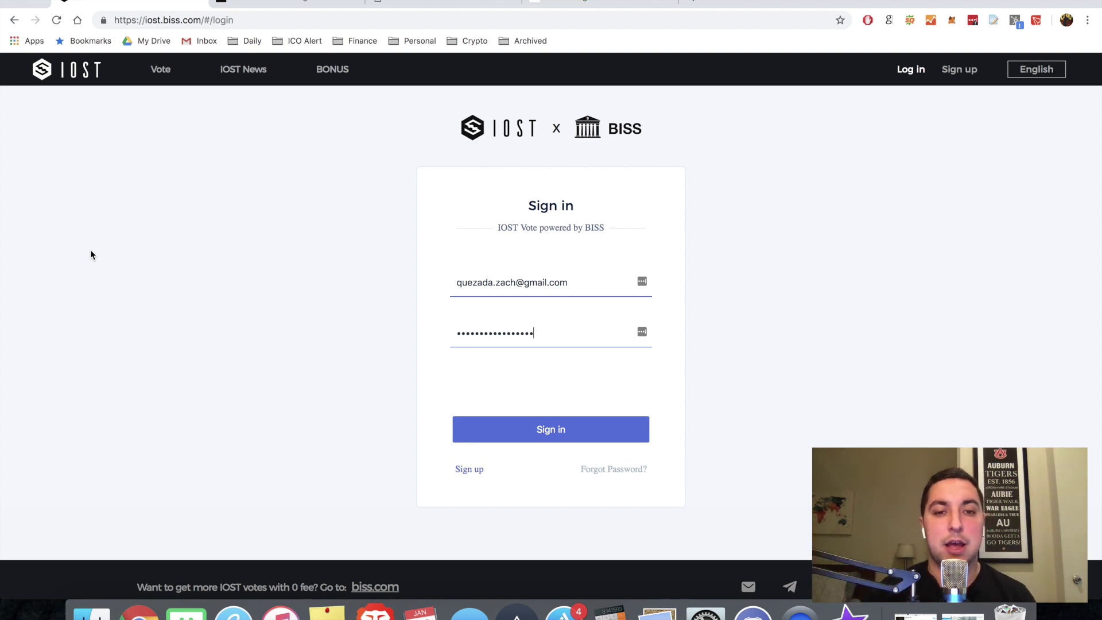
Submit the login credentials and complete the slider puzzle to sign in.
click(549, 437)
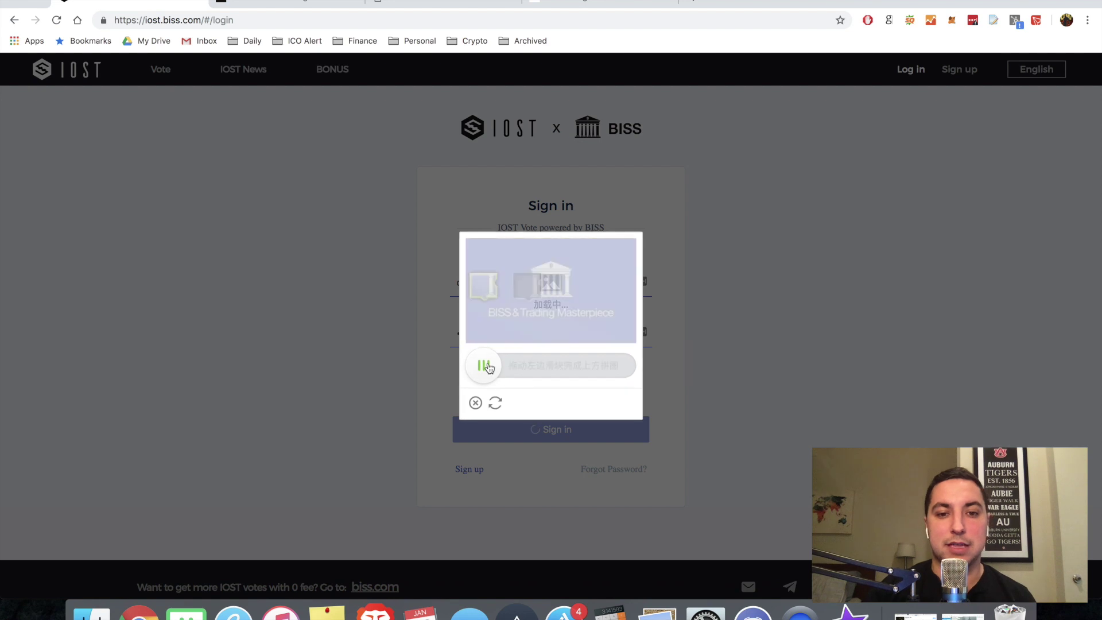
drag(505, 372, 532, 384)
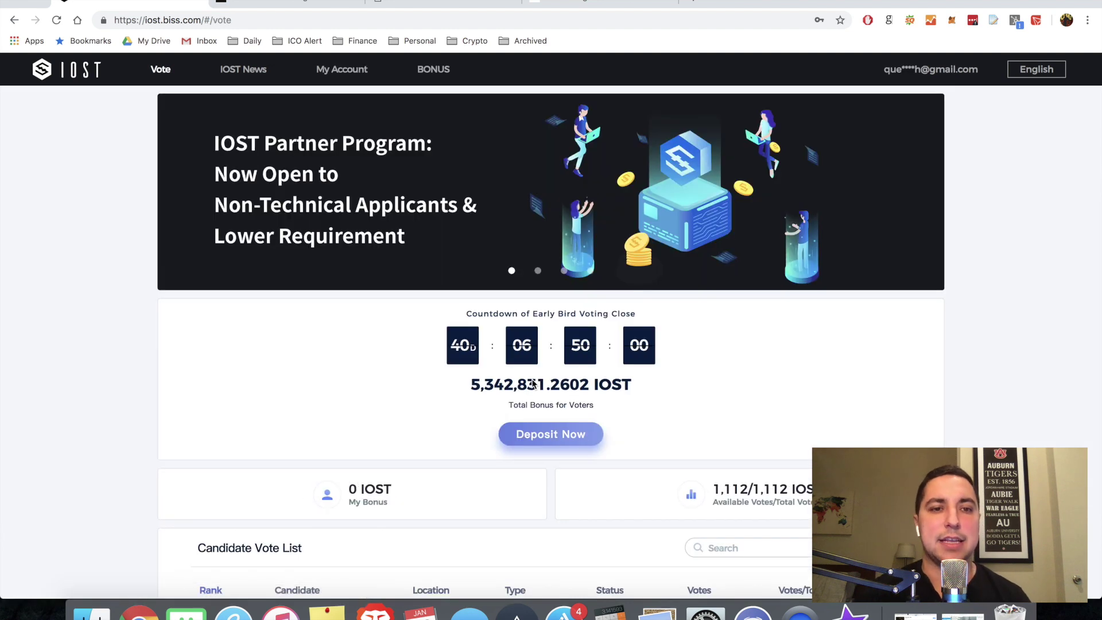
scroll(533, 384, down, 3)
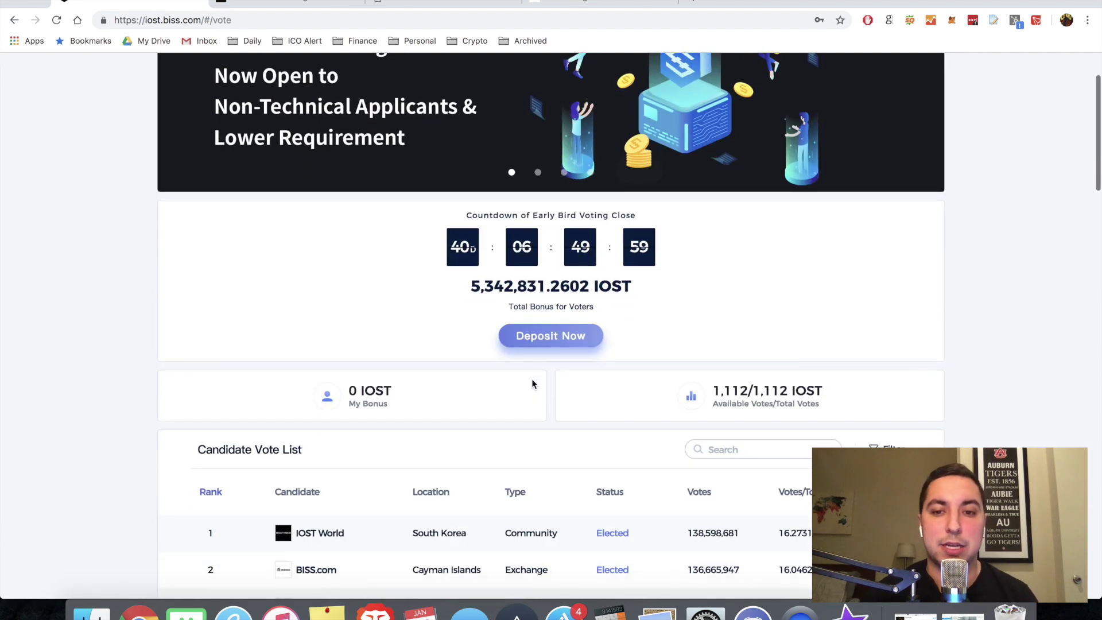
scroll(296, 340, down, 1)
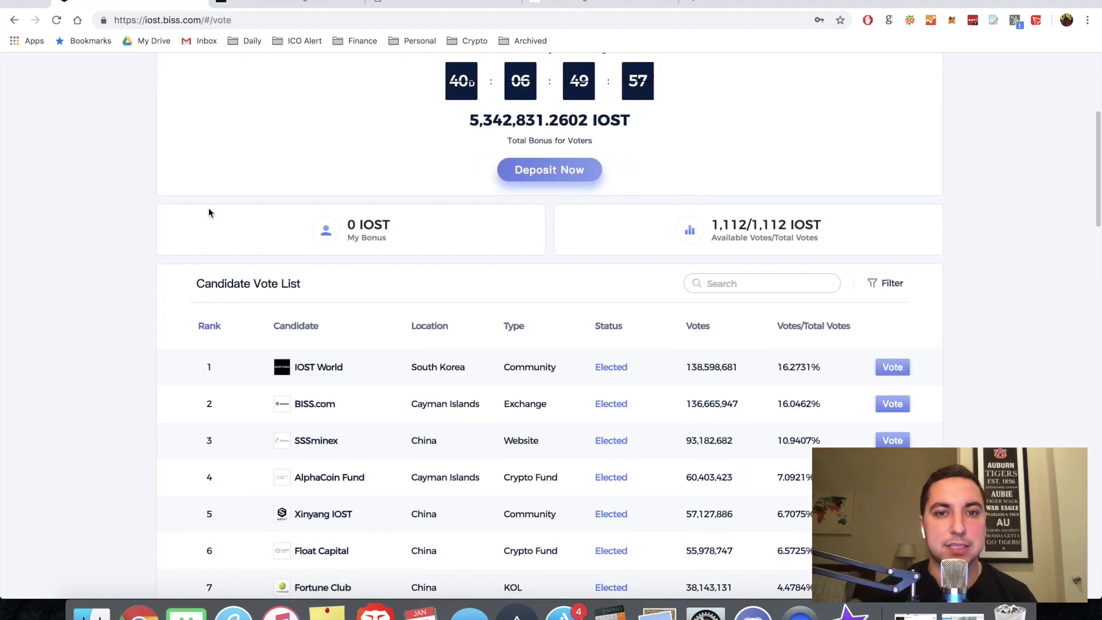
Go to My Account to view the 1,112.7 IOST balance and ERC-20 deposit address.
scroll(209, 212, up, 5)
scroll(159, 211, down, 1)
scroll(169, 259, down, 2)
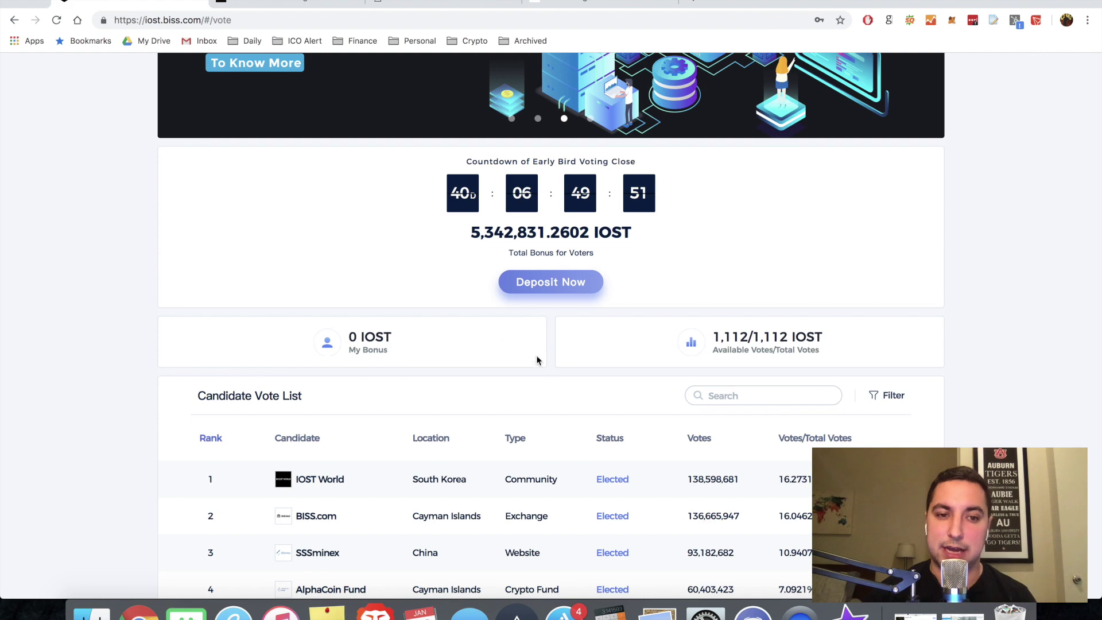
scroll(540, 362, down, 1)
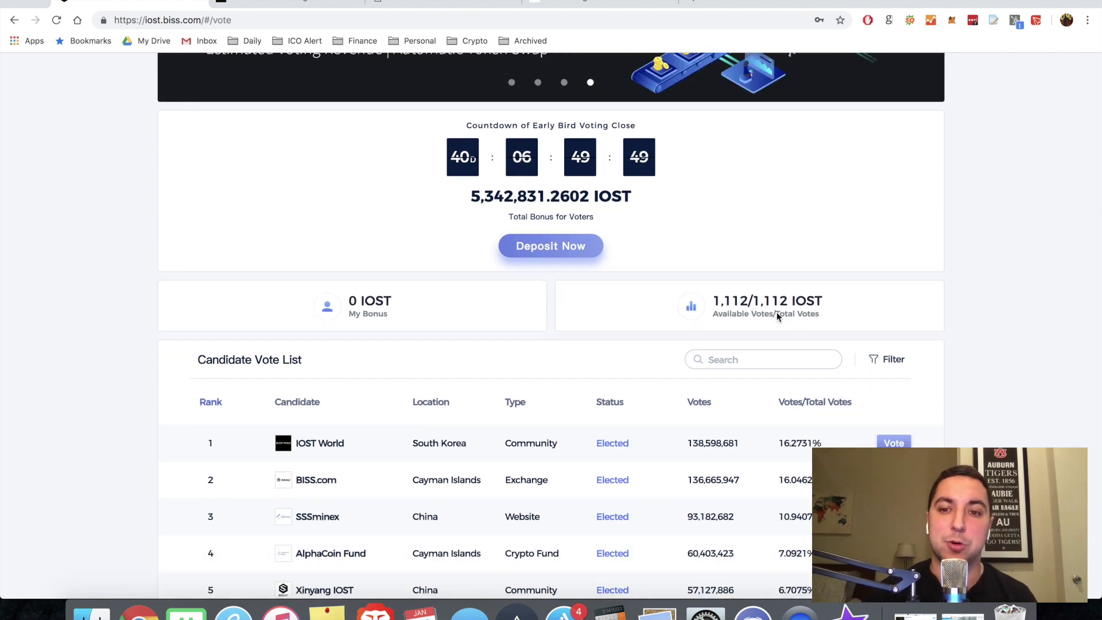
scroll(746, 310, up, 1)
scroll(709, 308, up, 5)
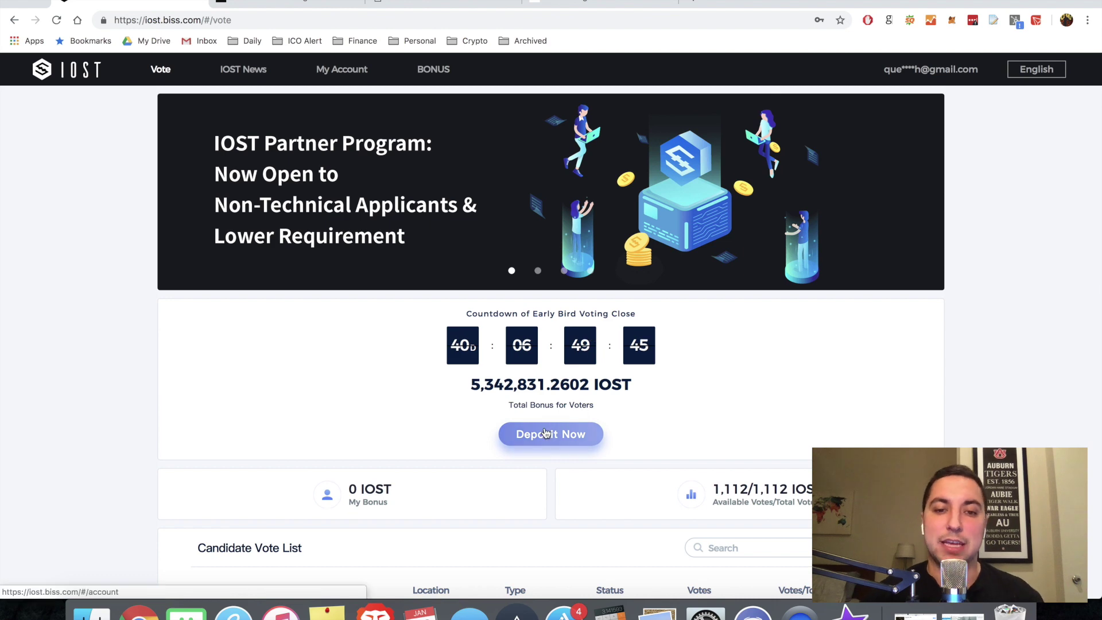
click(541, 437)
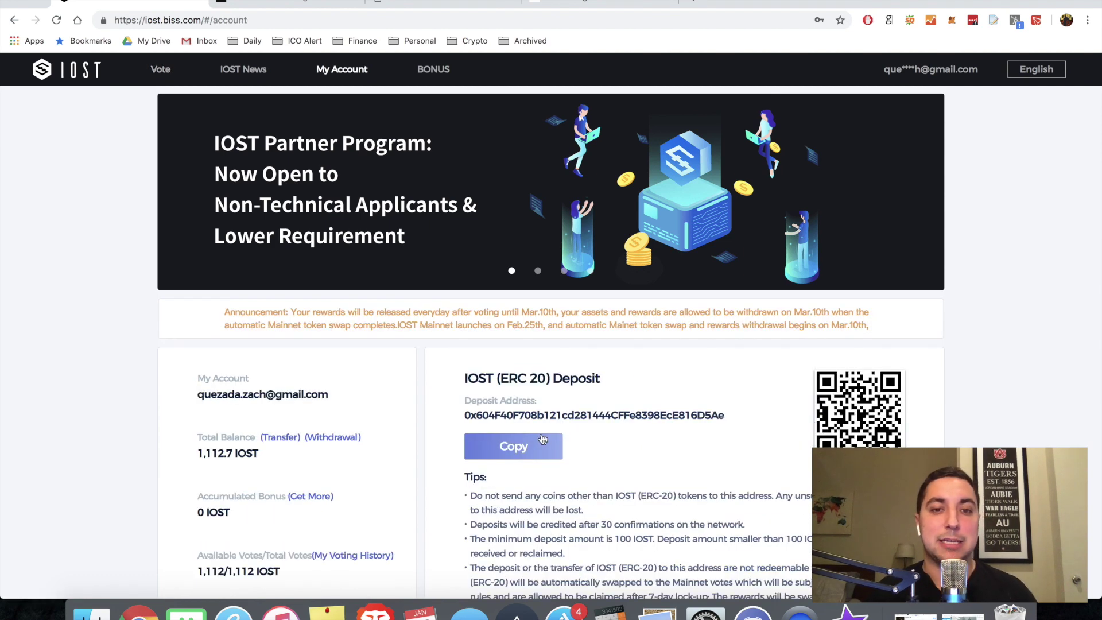
scroll(160, 219, down, 2)
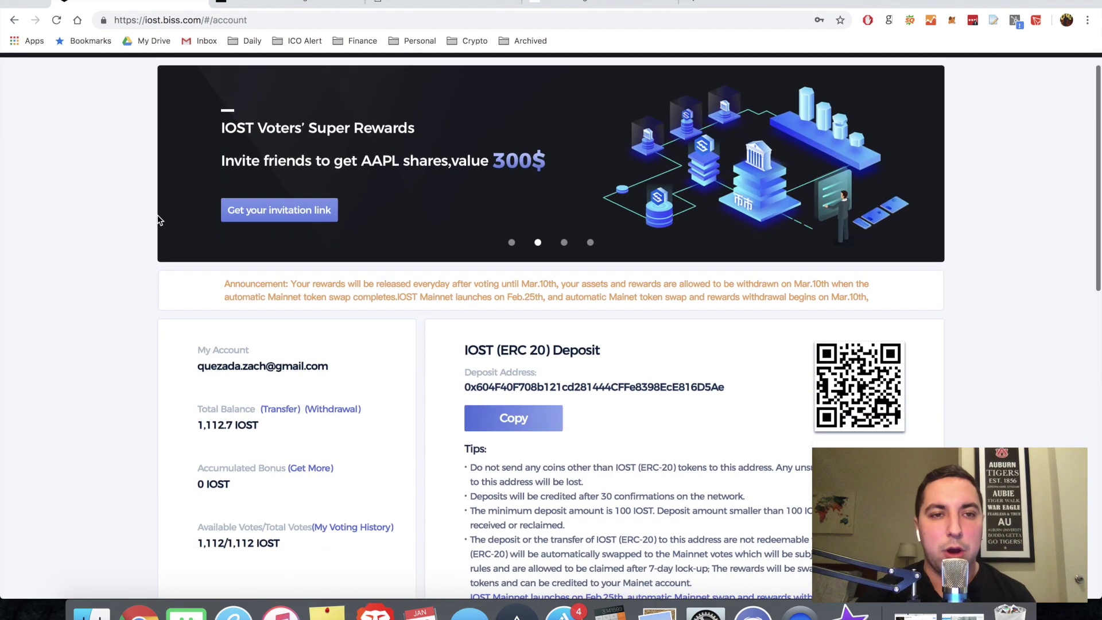
scroll(159, 219, down, 2)
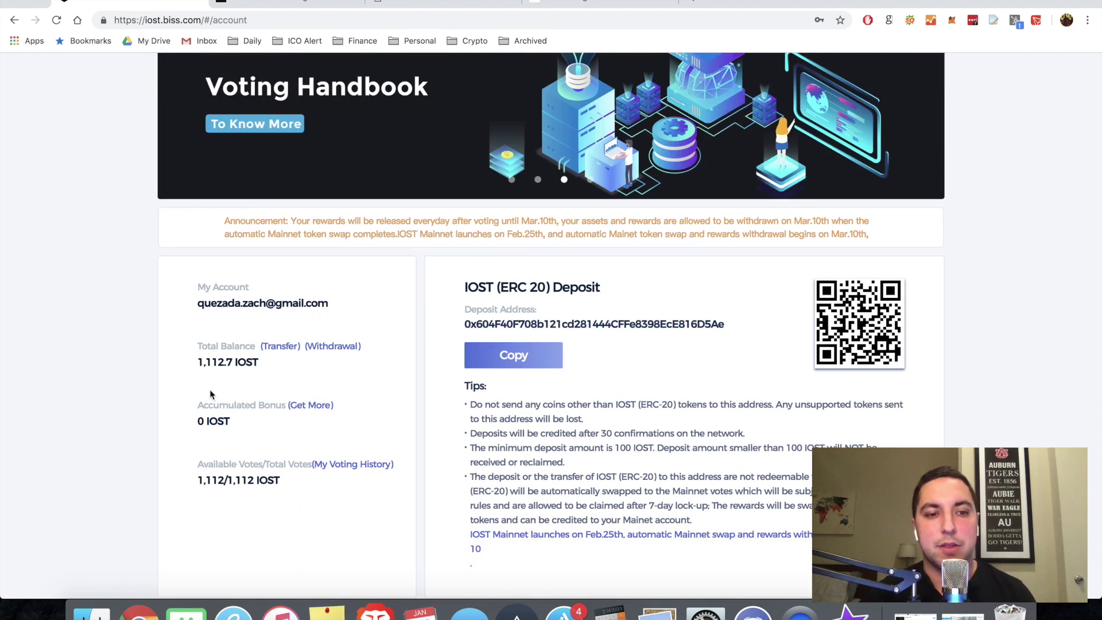
scroll(345, 322, down, 1)
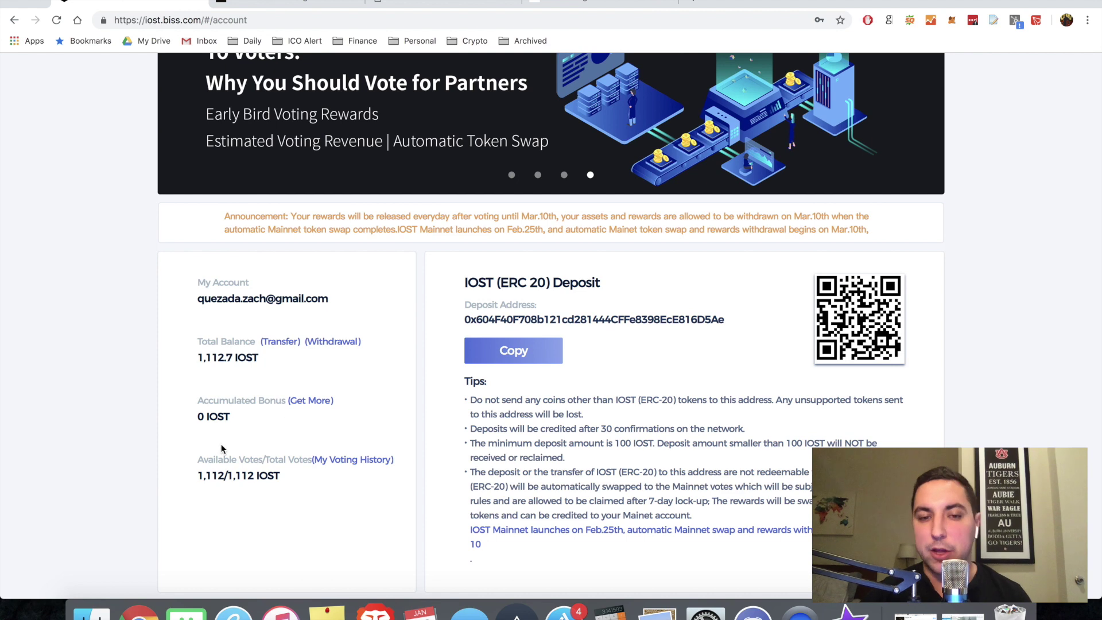
scroll(239, 455, down, 4)
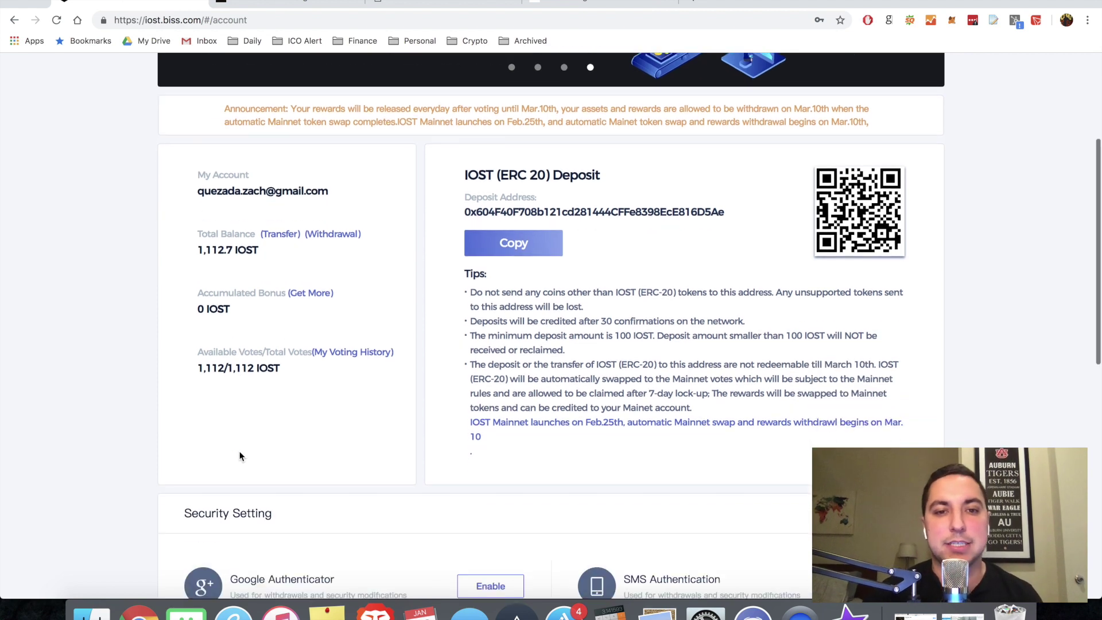
scroll(239, 456, up, 2)
scroll(239, 451, up, 1)
scroll(254, 443, down, 1)
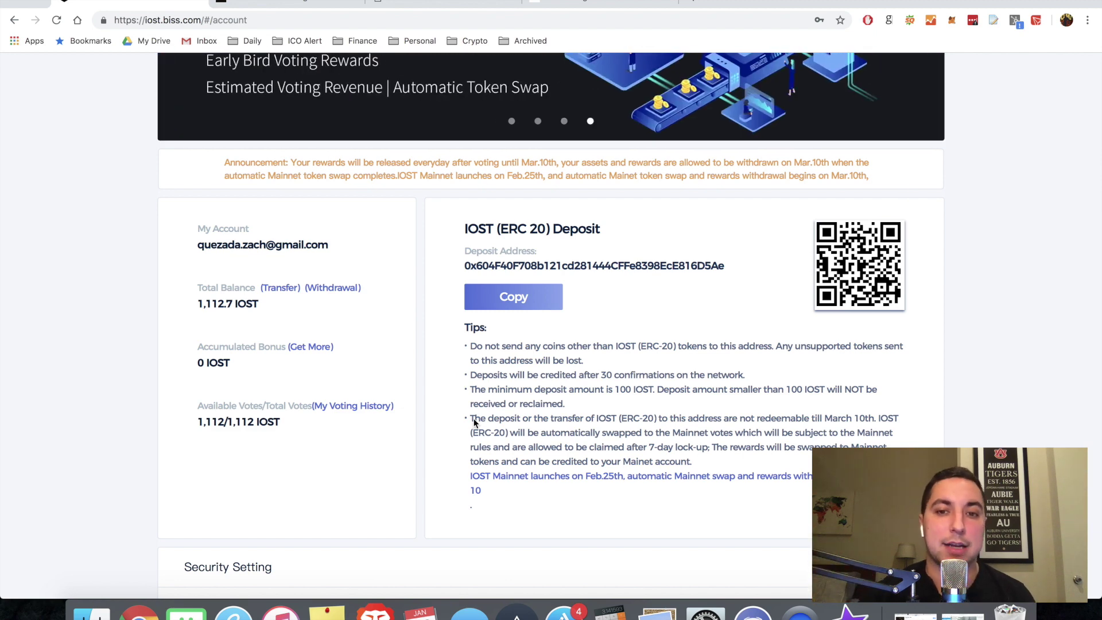
scroll(358, 78, up, 3)
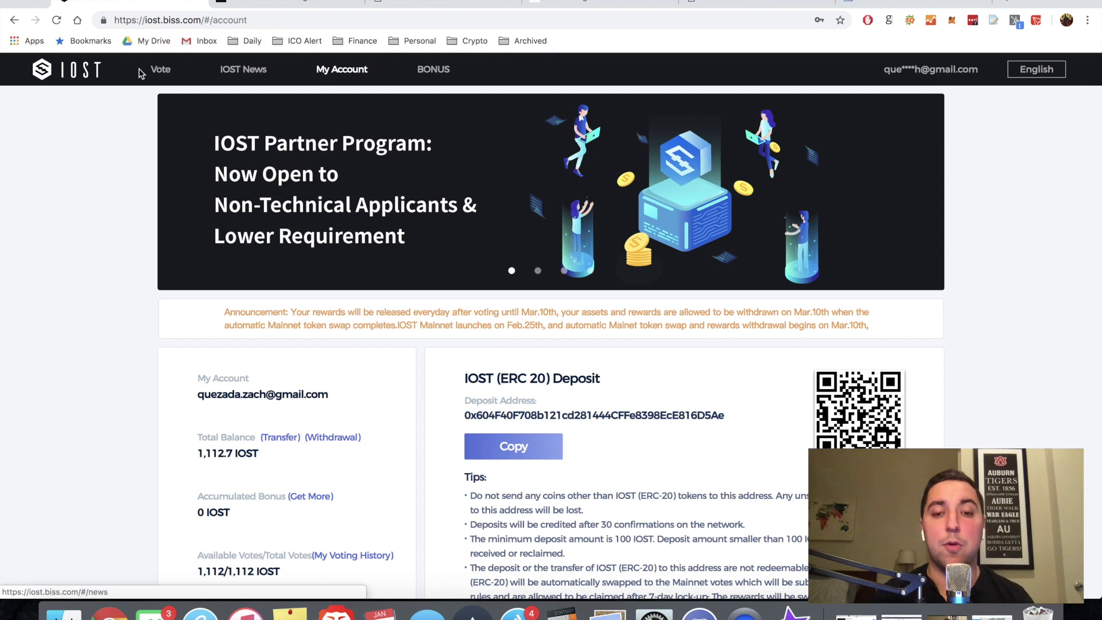
Return to the Vote page and scroll to Sutler Ventures at rank 8 with 33,164,053 votes.
click(162, 70)
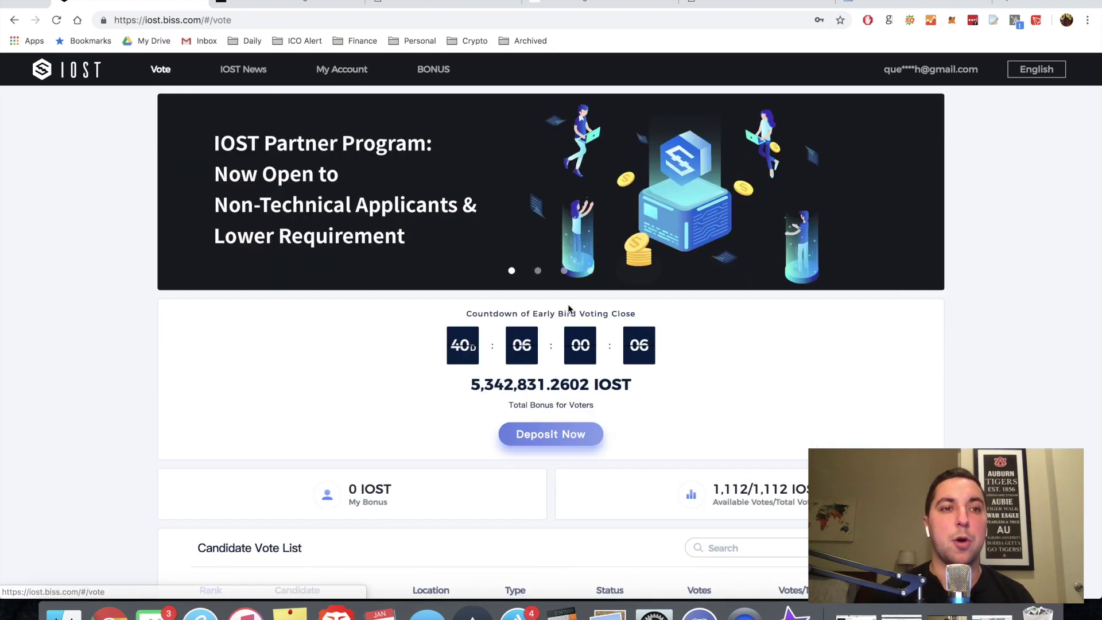
scroll(284, 293, down, 1)
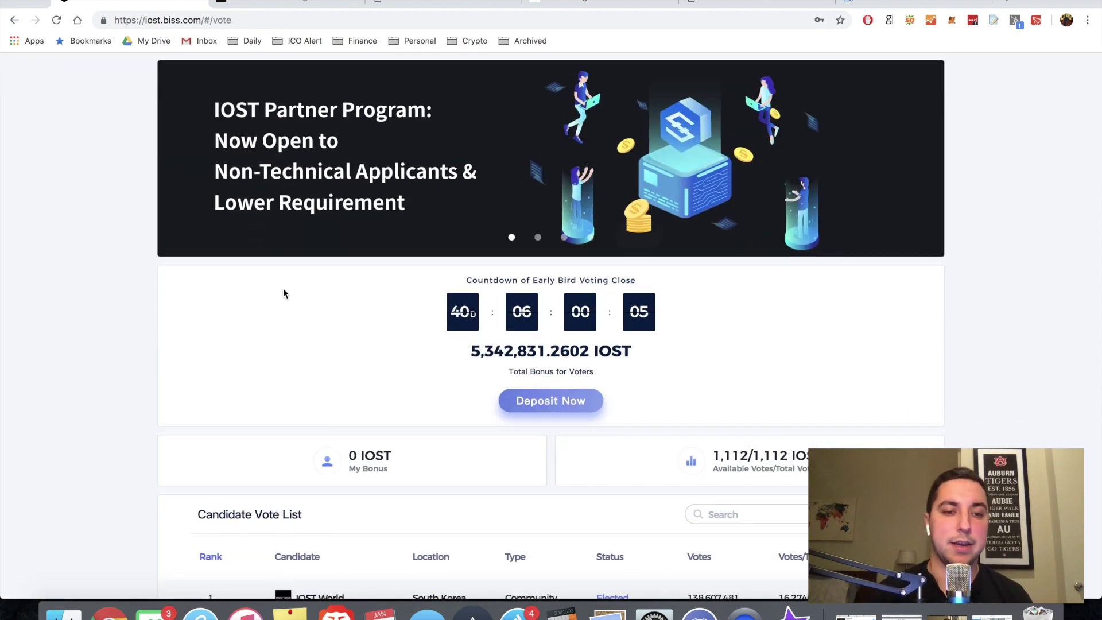
scroll(284, 293, down, 1)
scroll(283, 294, down, 5)
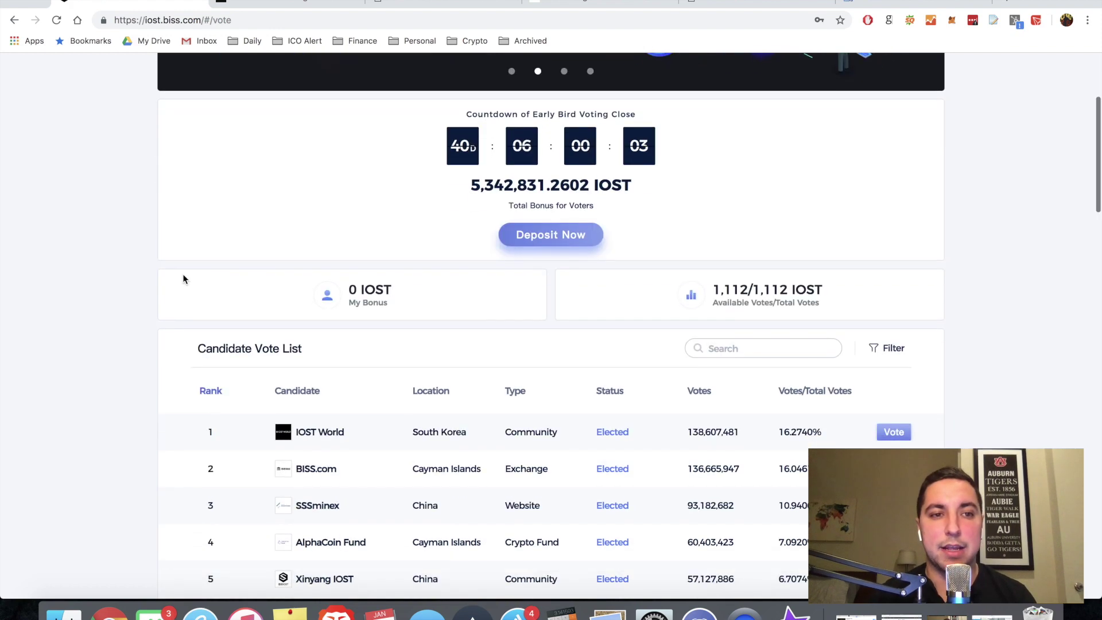
scroll(127, 350, down, 3)
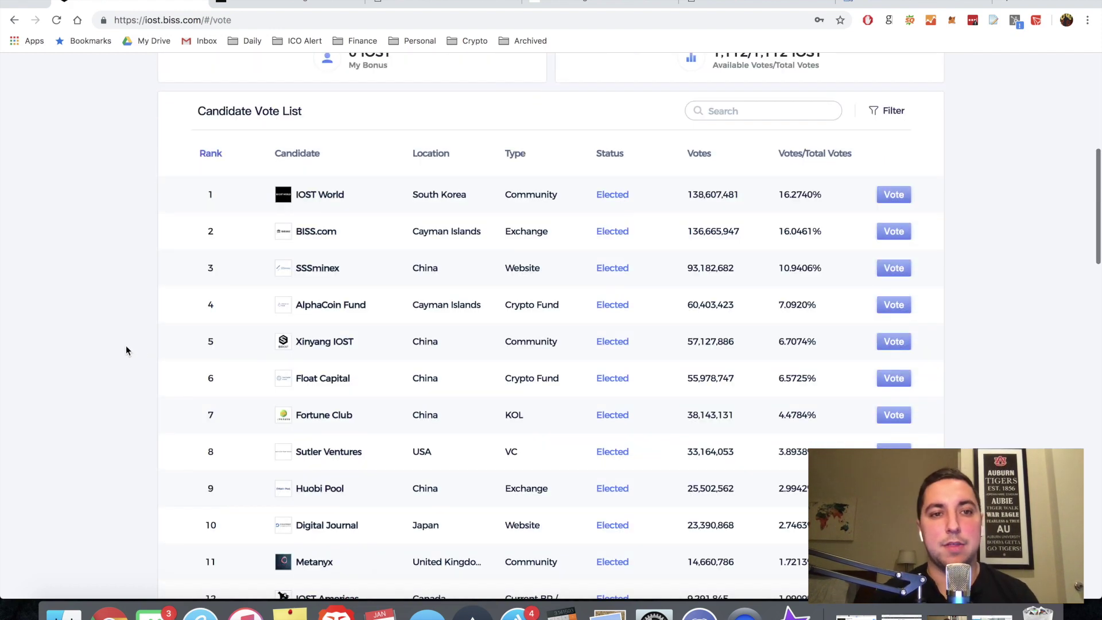
scroll(126, 345, down, 1)
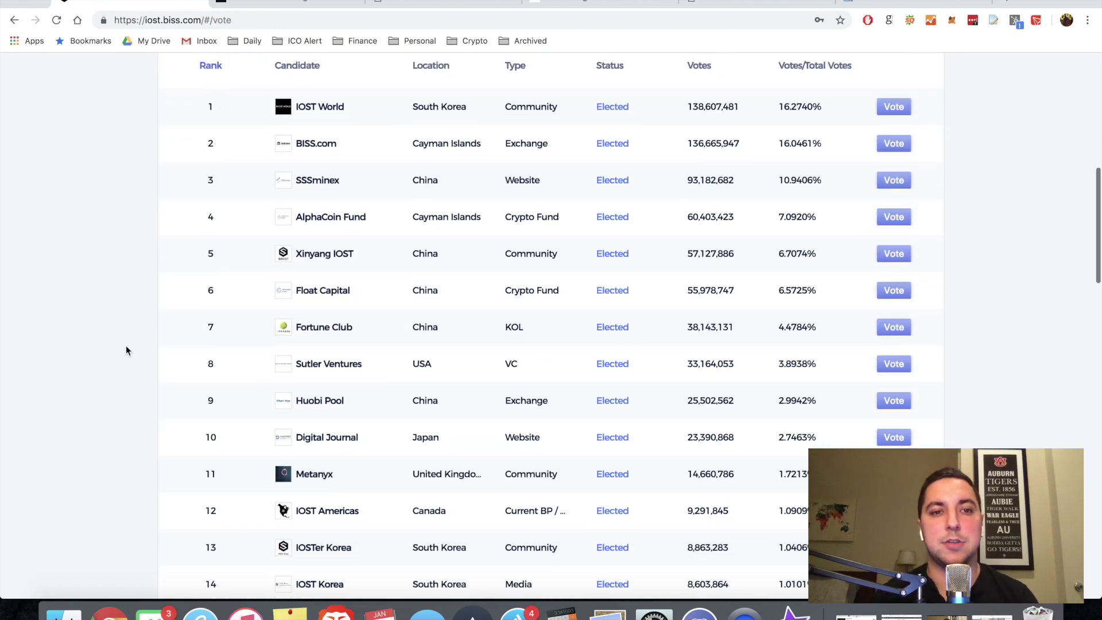
scroll(334, 406, down, 2)
scroll(334, 406, up, 3)
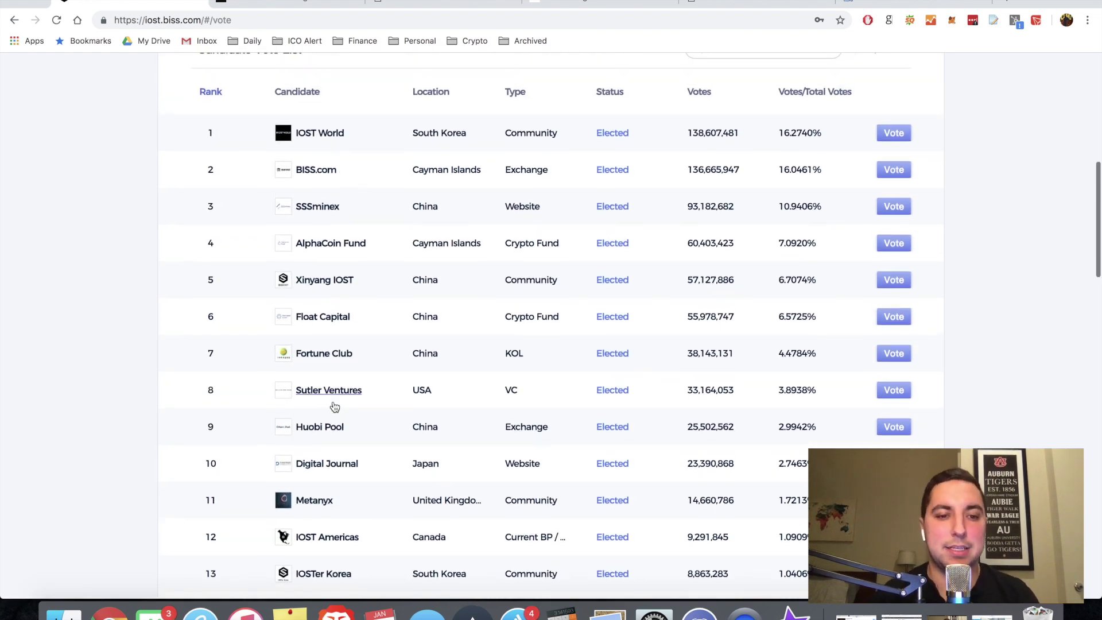
scroll(334, 407, up, 1)
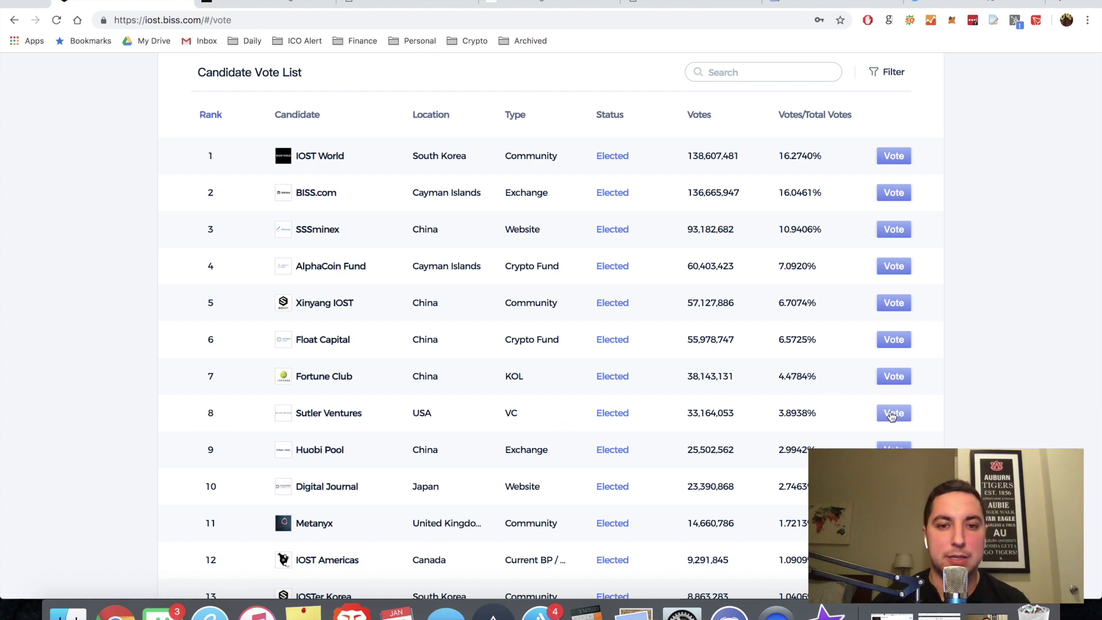
click(892, 414)
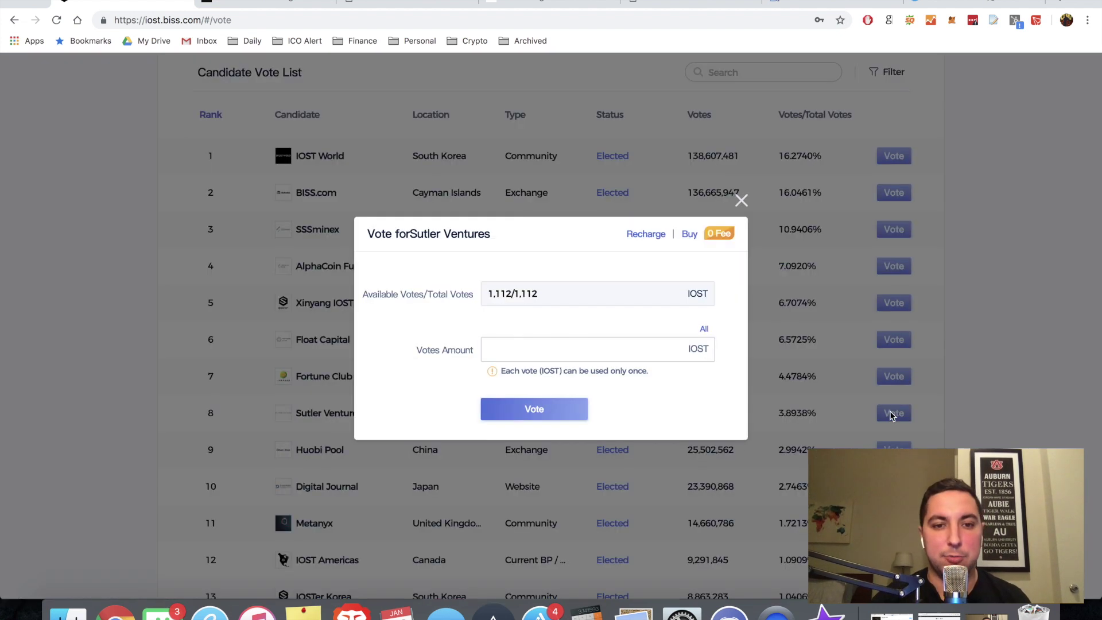
Vote all 1,112.7 IOST for Sutler Ventures, ticking 'No longer prompt' and confirming with Sure.
click(704, 329)
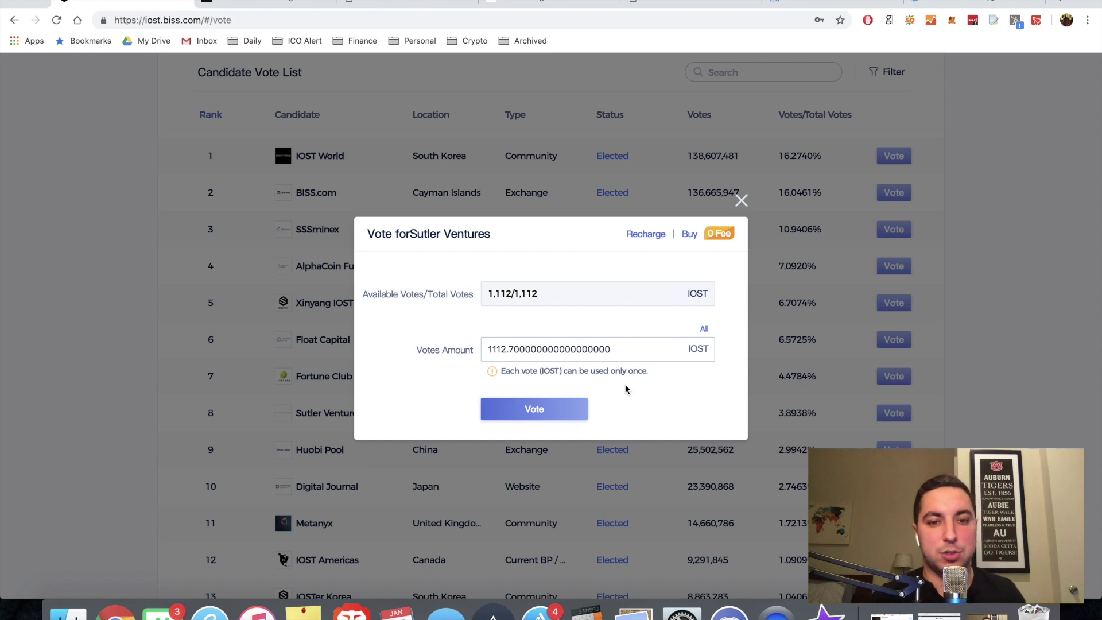
click(557, 421)
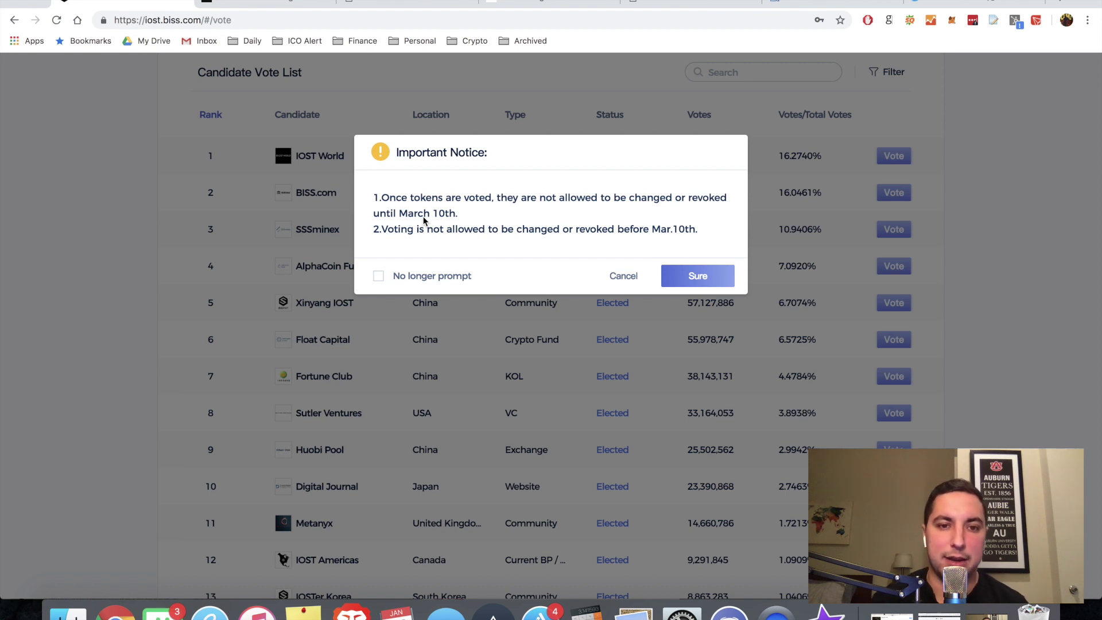
click(379, 275)
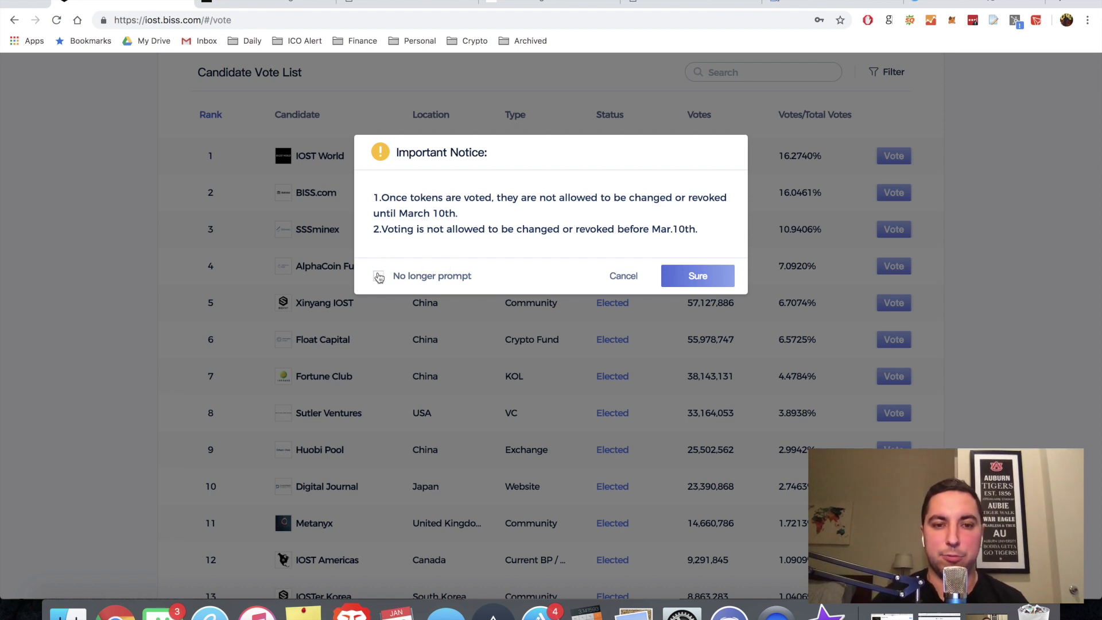
click(702, 281)
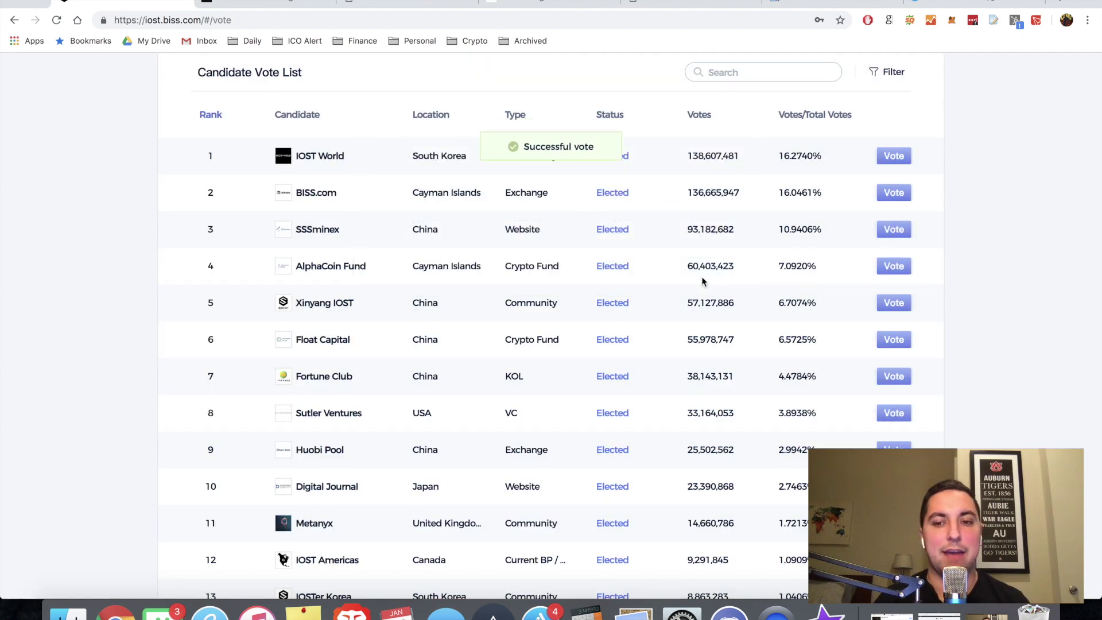